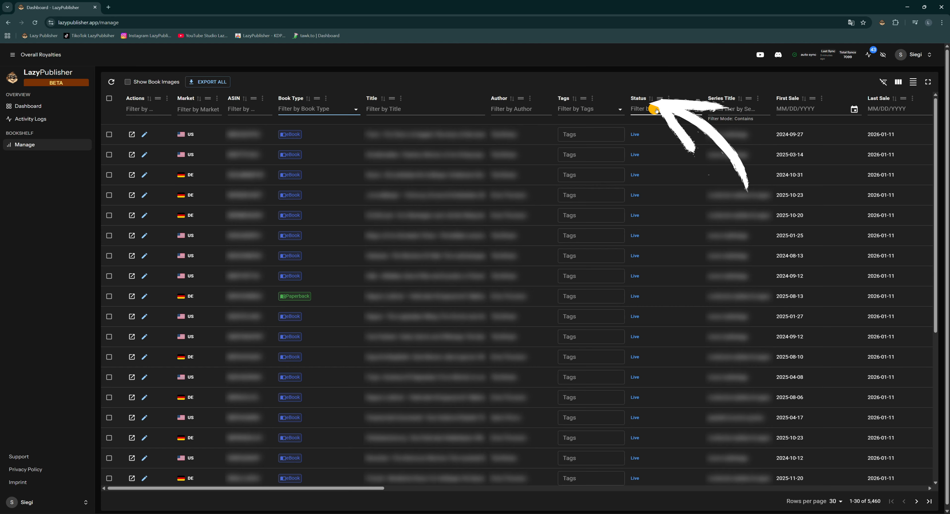
pyautogui.click(656, 111)
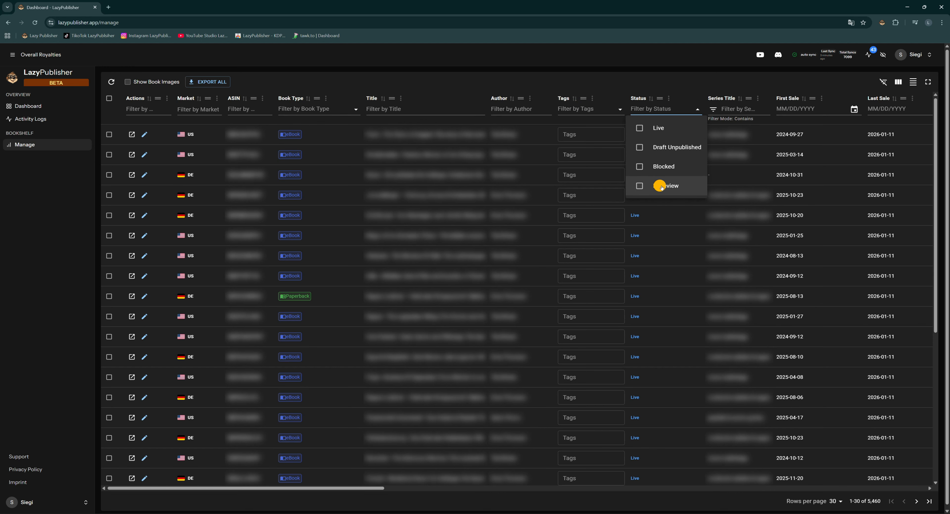
pyautogui.click(701, 115)
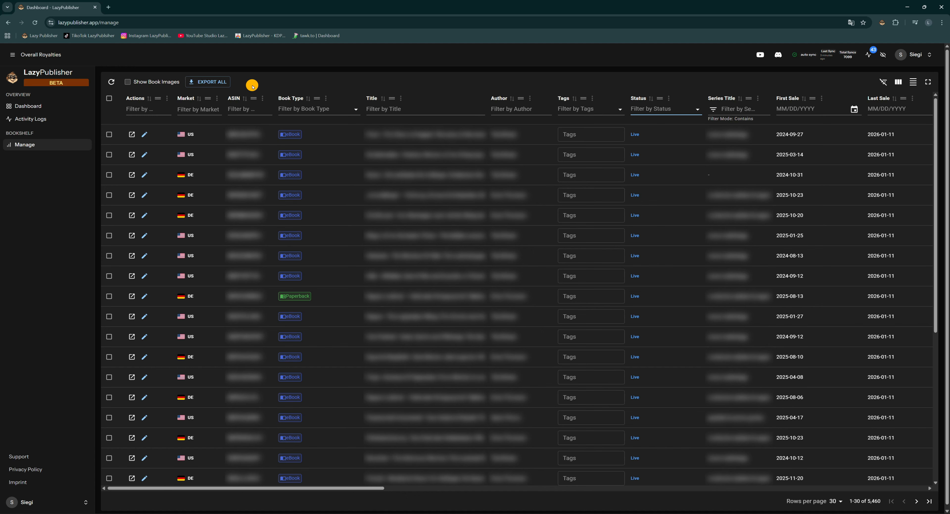
pyautogui.click(136, 111)
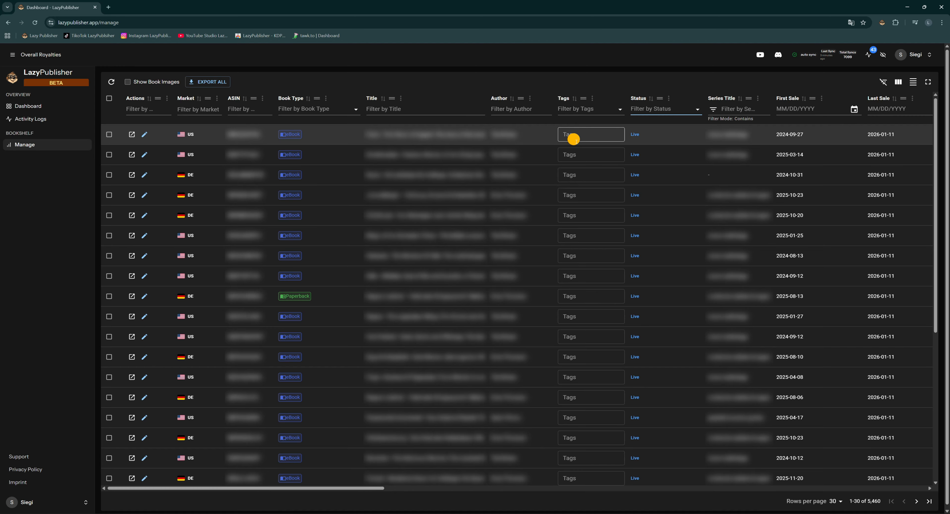
# Step: Add a new tag named lazy to the first book in the list
pyautogui.click(572, 134)
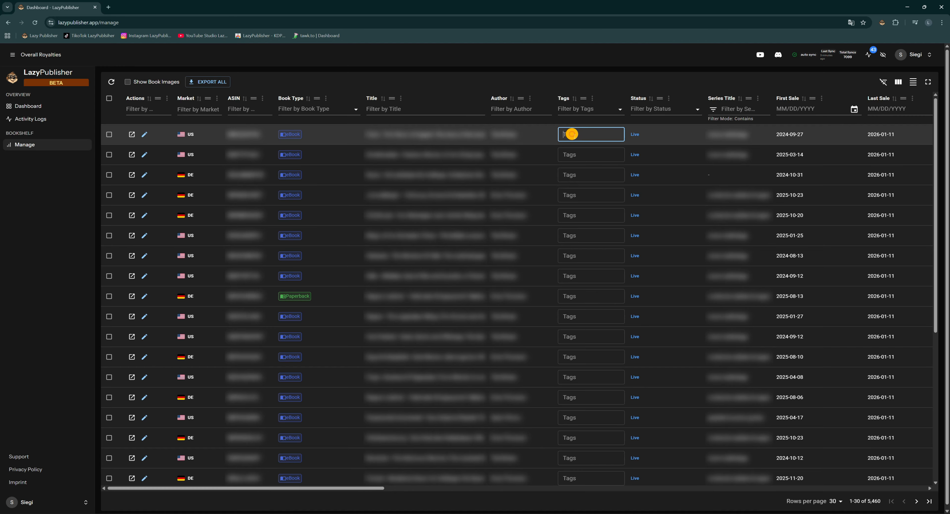
pyautogui.write('lazy')
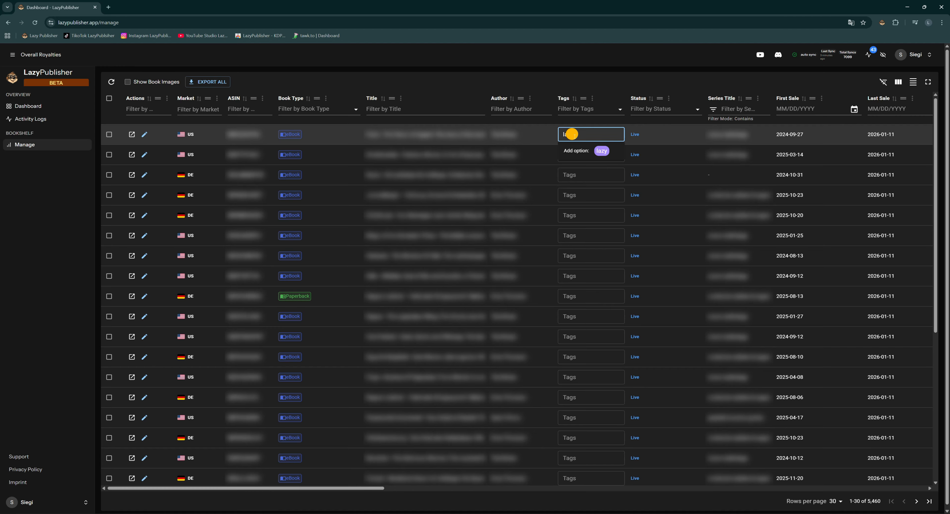
pyautogui.press('Return')
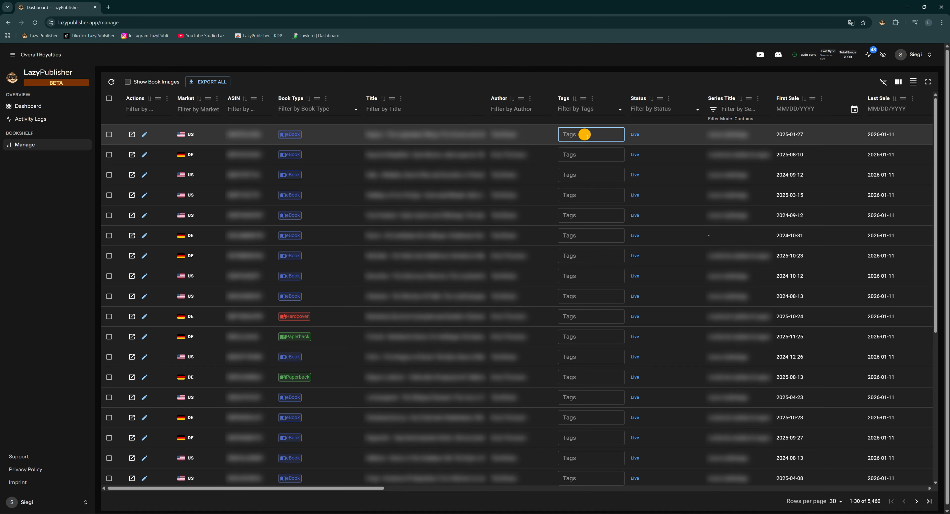
# Step: Filter the book list by the lazy tag and clear that filter again
pyautogui.click(579, 108)
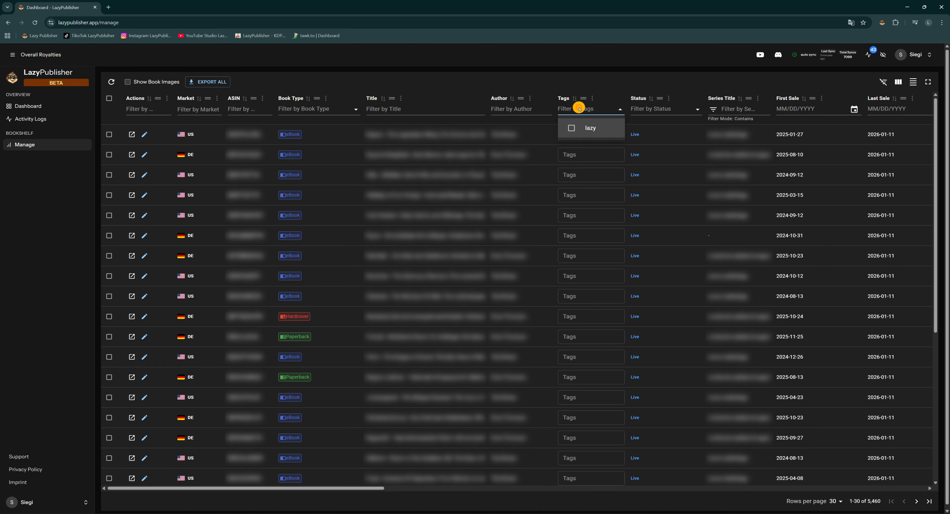
pyautogui.click(571, 127)
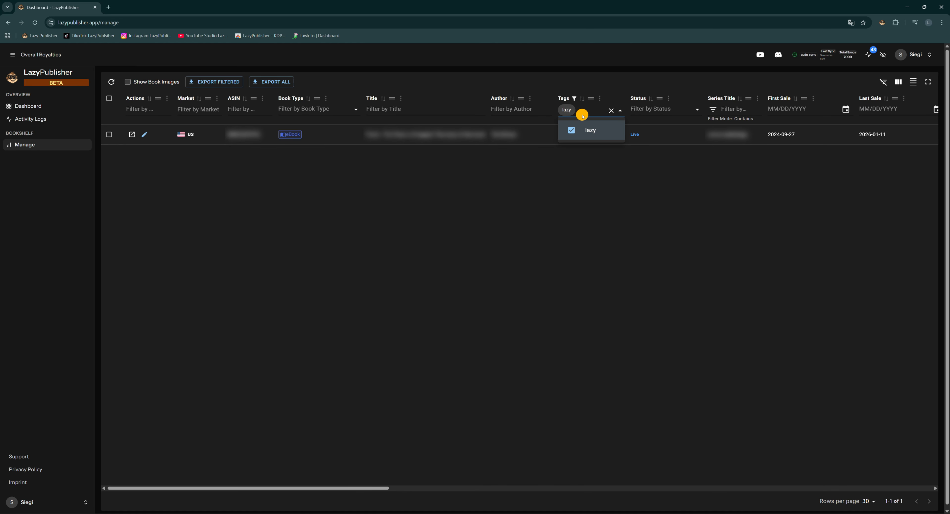
pyautogui.click(612, 110)
pyautogui.click(611, 112)
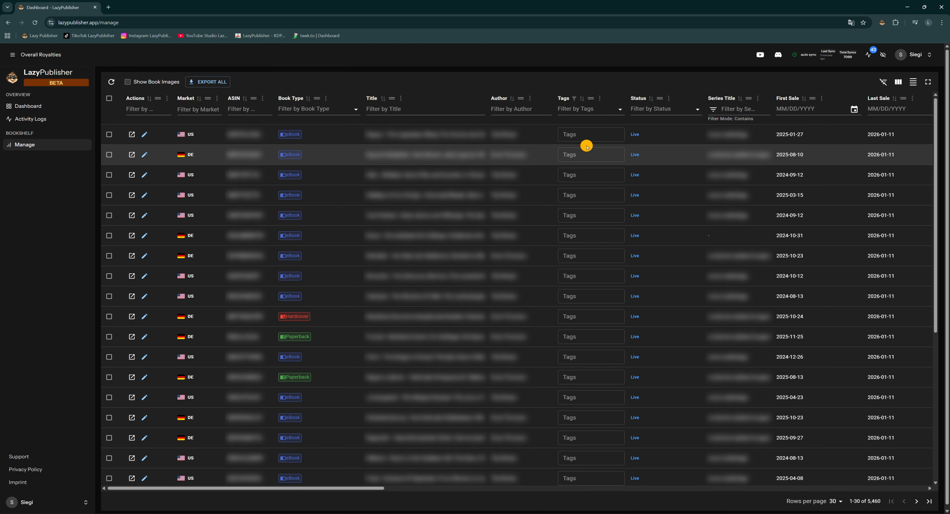
# Step: Tag the books in rows 2 through 7 together with the existing tag lazy and a new tag publisher
pyautogui.click(109, 154)
pyautogui.keyDown('shift'); pyautogui.click(110, 254); pyautogui.keyUp('shift')
pyautogui.keyDown('shift'); pyautogui.click(111, 278); pyautogui.keyUp('shift')
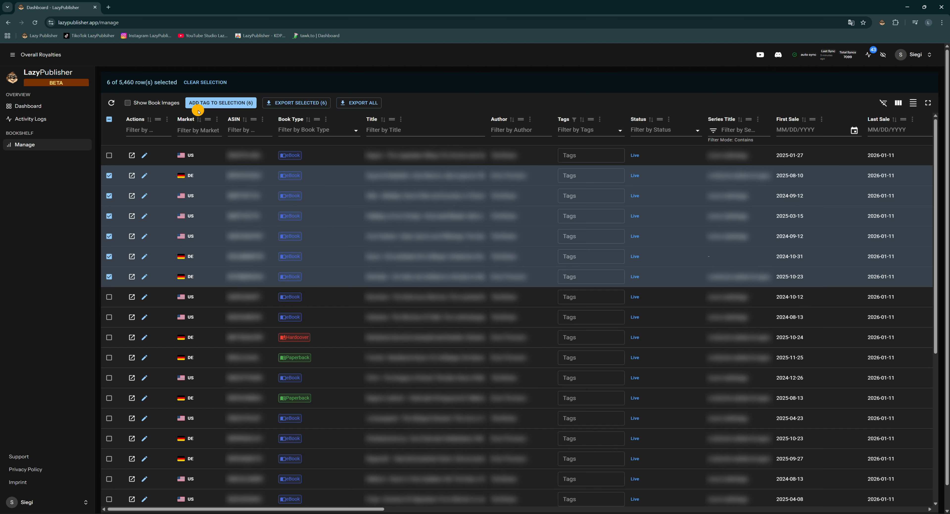
pyautogui.click(217, 104)
pyautogui.click(344, 282)
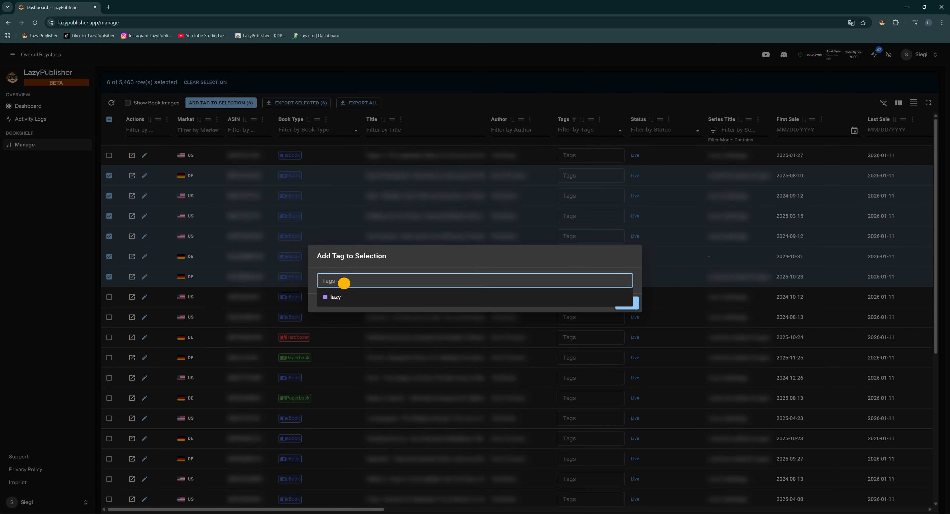
pyautogui.write('publisher')
pyautogui.press('Return')
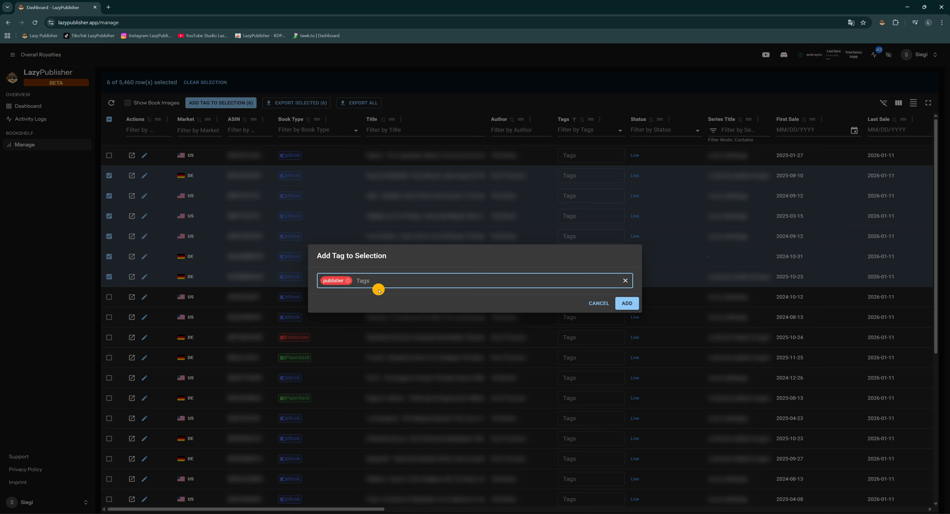
pyautogui.write('lazy')
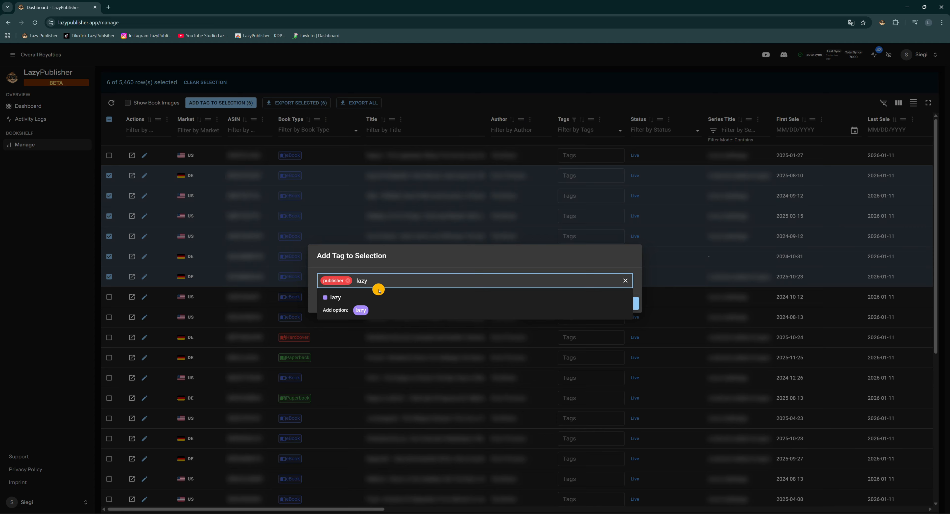
pyautogui.click(344, 296)
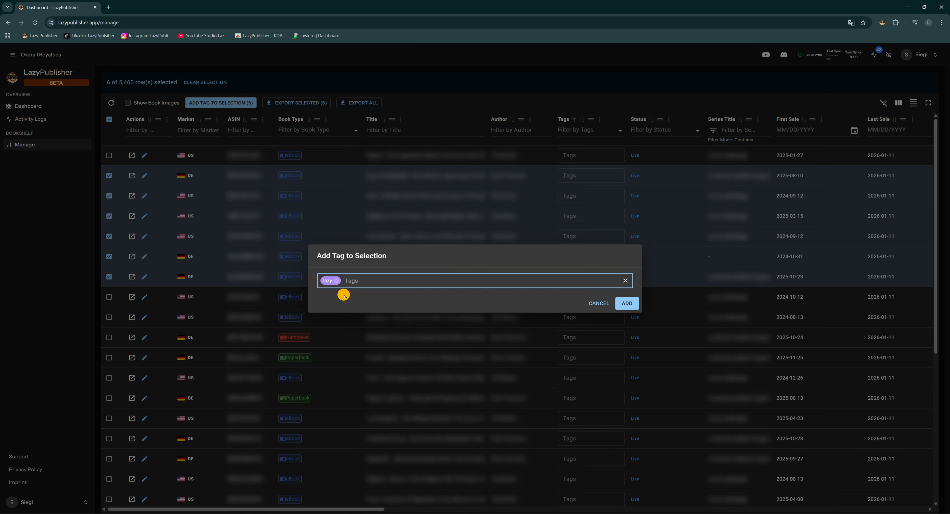
pyautogui.write('publisher')
pyautogui.press('Return')
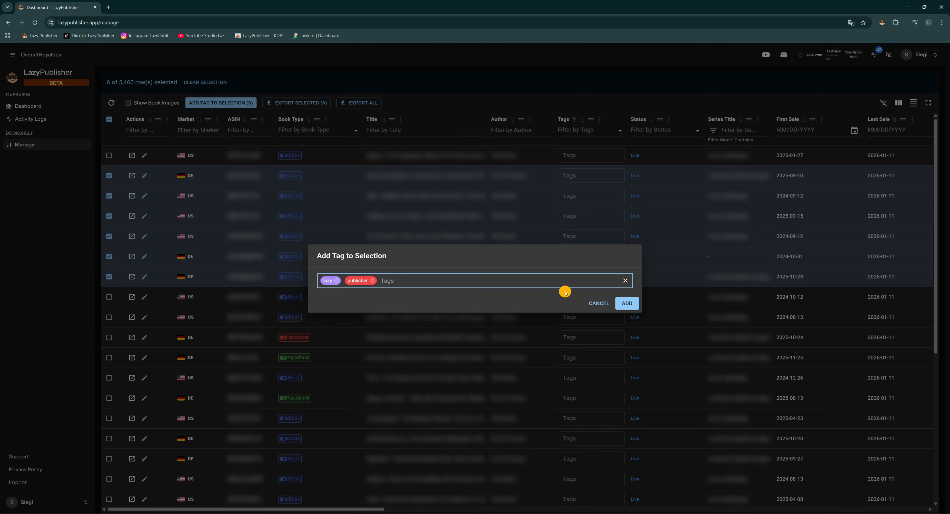
pyautogui.click(626, 303)
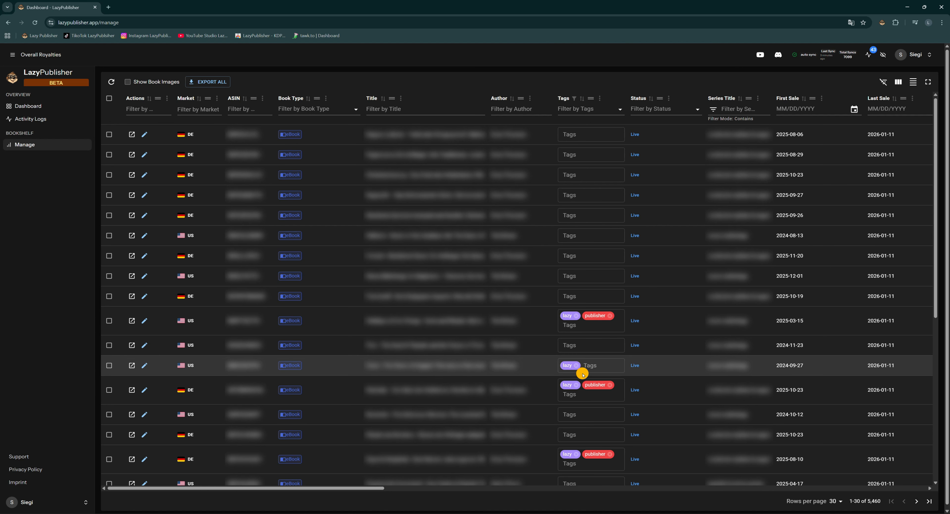
# Step: Filter the book list by both the lazy and publisher tags and clear the tag filter
pyautogui.click(578, 110)
pyautogui.click(573, 130)
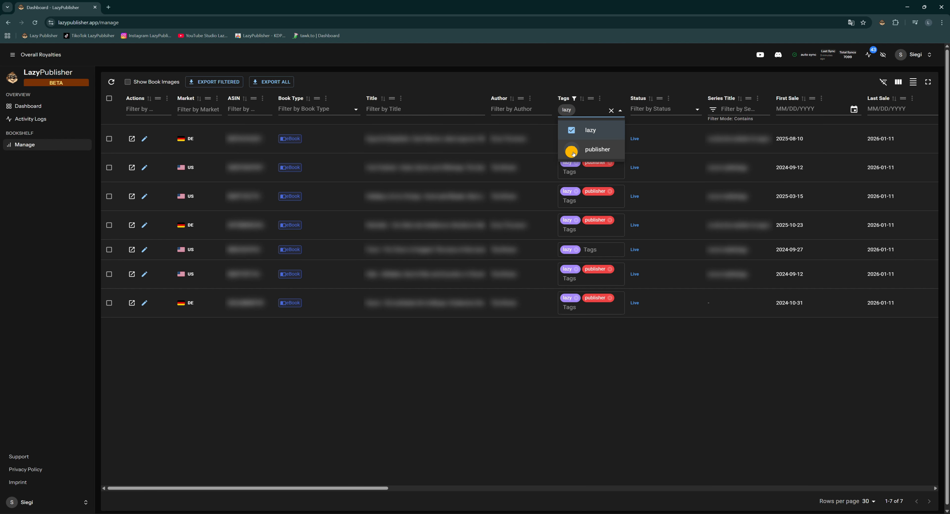
pyautogui.click(571, 149)
pyautogui.click(570, 357)
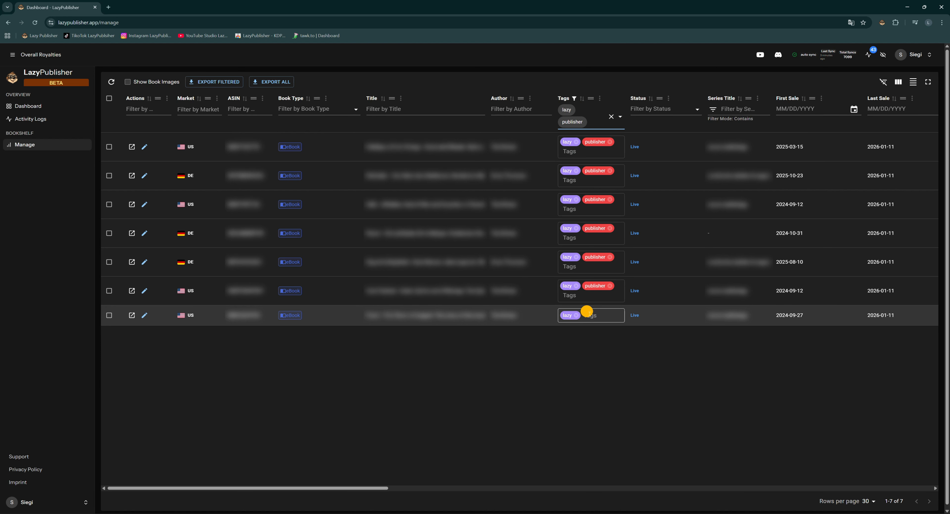
pyautogui.click(612, 117)
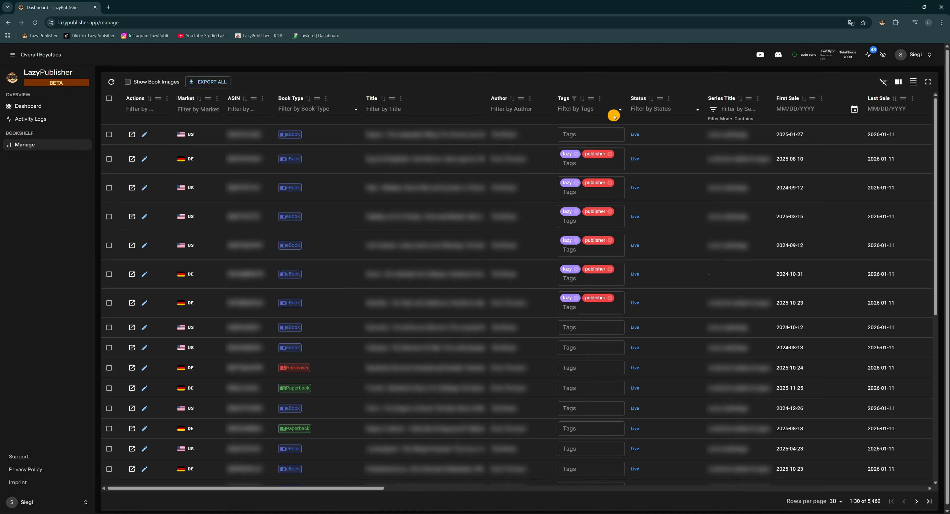
# Step: Filter the book list by the Live status and clear the status filter
pyautogui.click(663, 112)
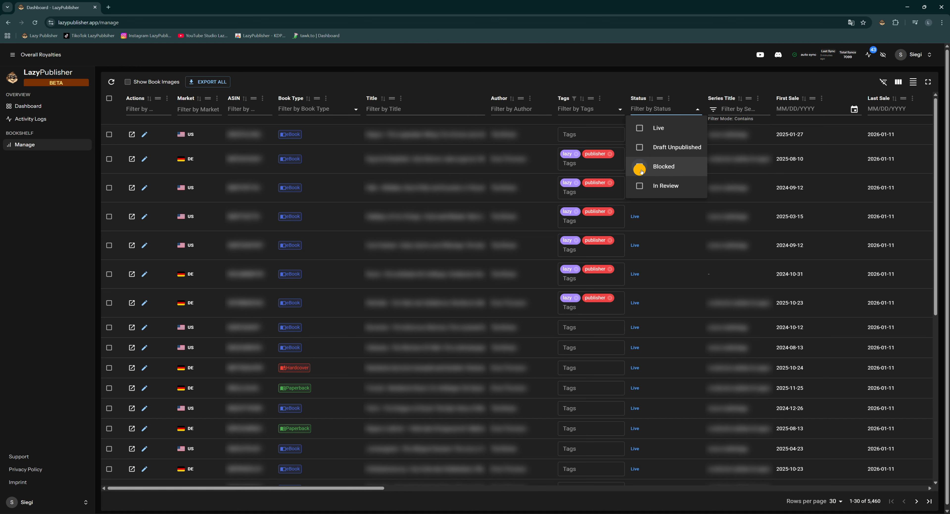
pyautogui.click(640, 128)
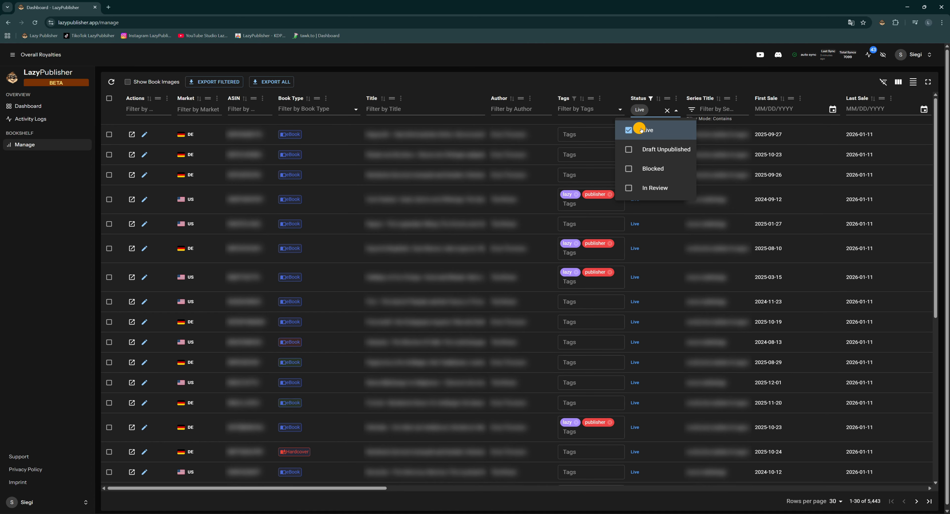
pyautogui.click(623, 76)
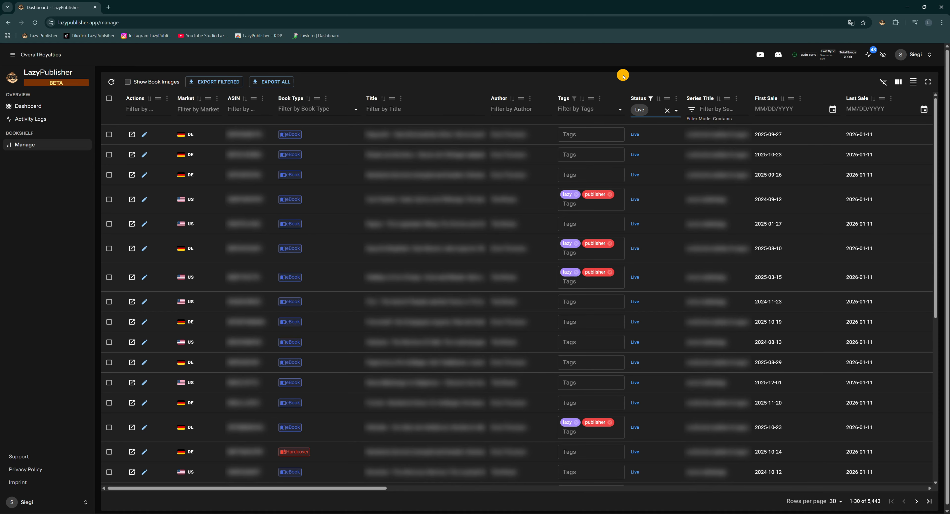
pyautogui.click(667, 111)
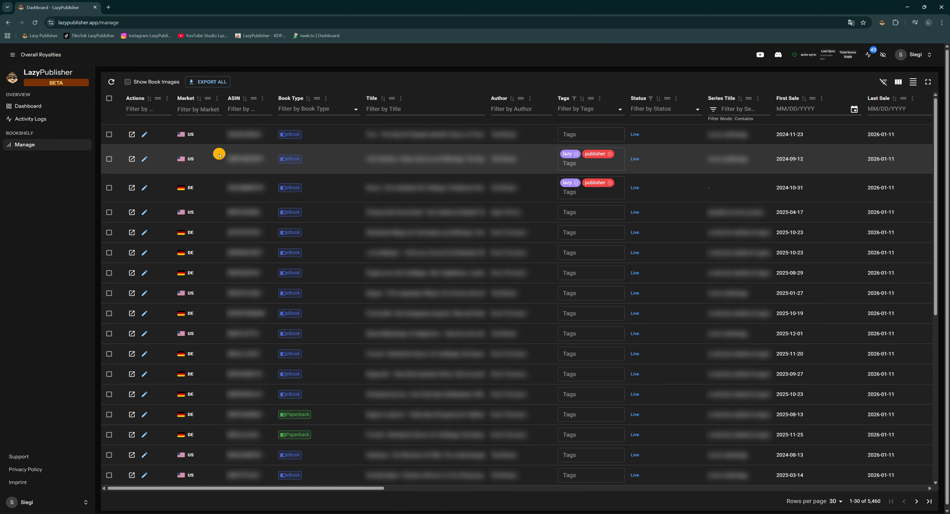
# Step: Filter the book list to the US market and export only the books in rows 2, 4, 7, 10 and 12
pyautogui.click(201, 109)
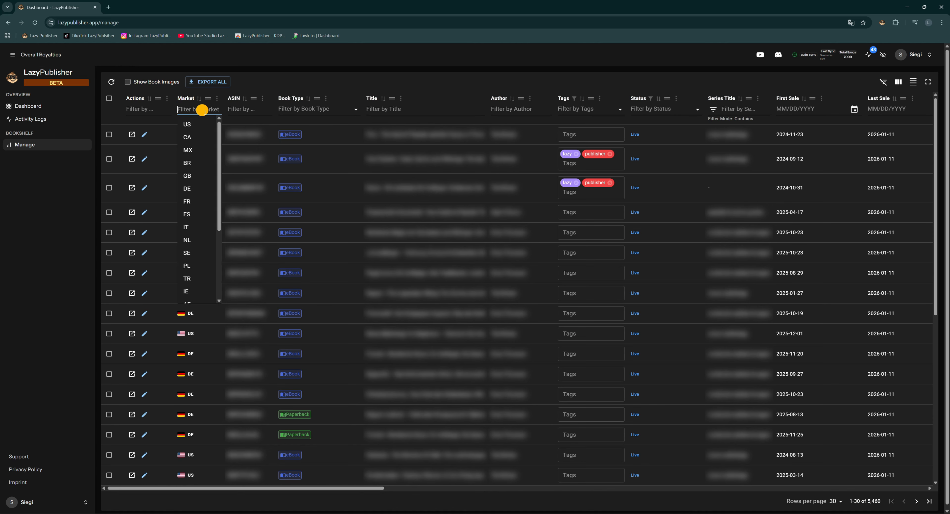
pyautogui.click(206, 120)
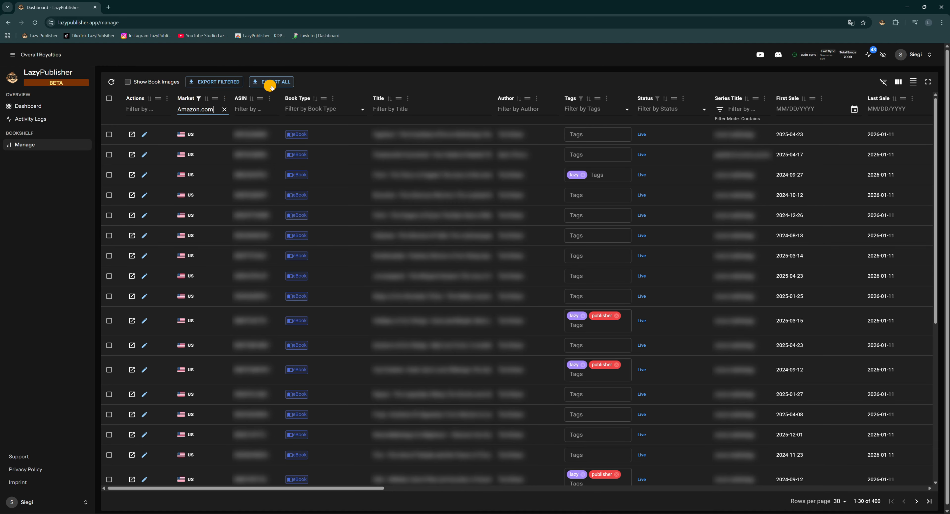
pyautogui.click(109, 154)
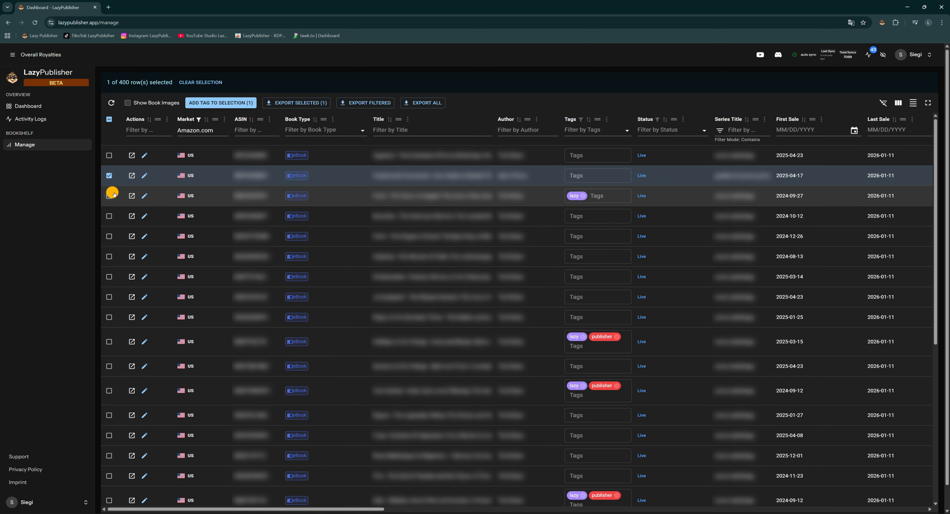
pyautogui.click(108, 216)
pyautogui.click(109, 276)
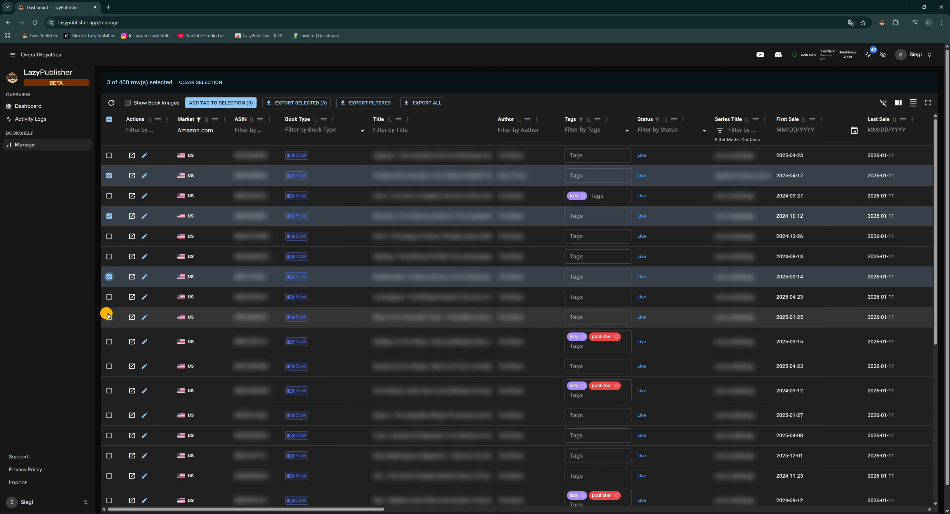
pyautogui.click(108, 341)
pyautogui.click(109, 391)
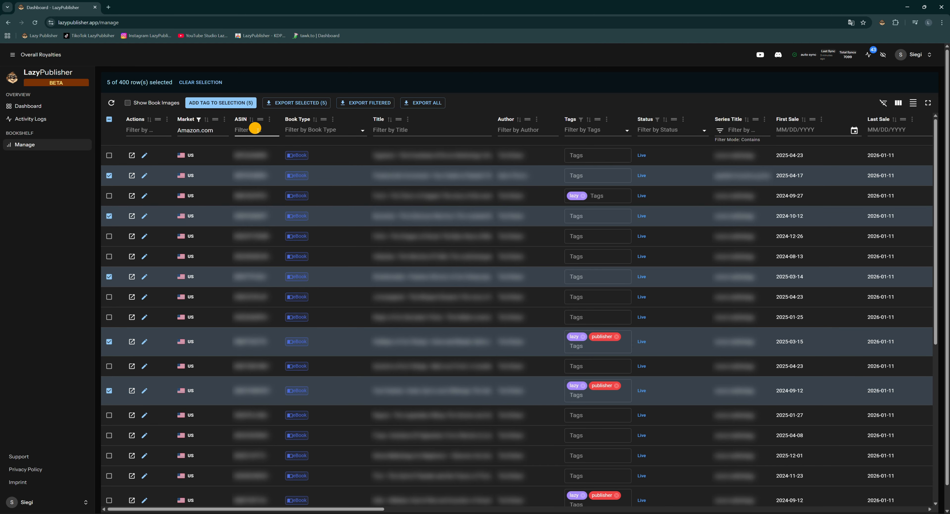
pyautogui.click(306, 103)
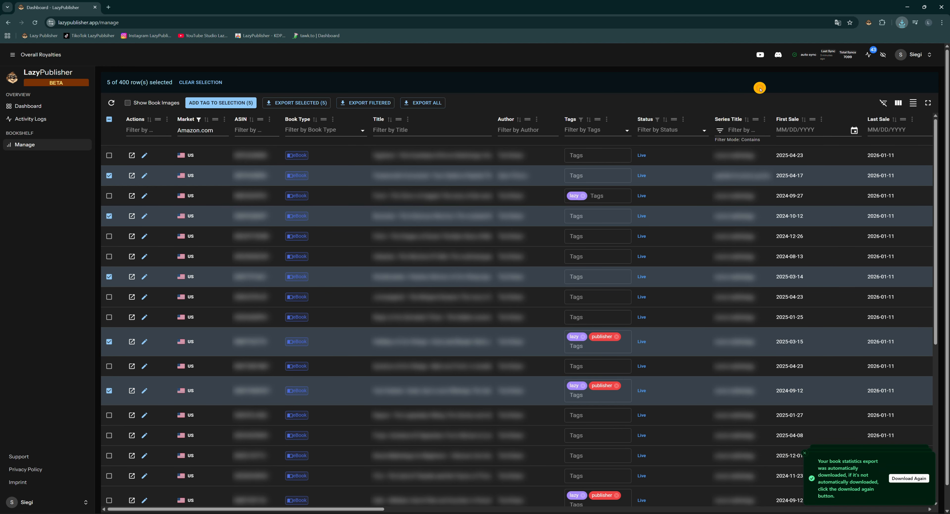
pyautogui.click(109, 119)
pyautogui.click(109, 119)
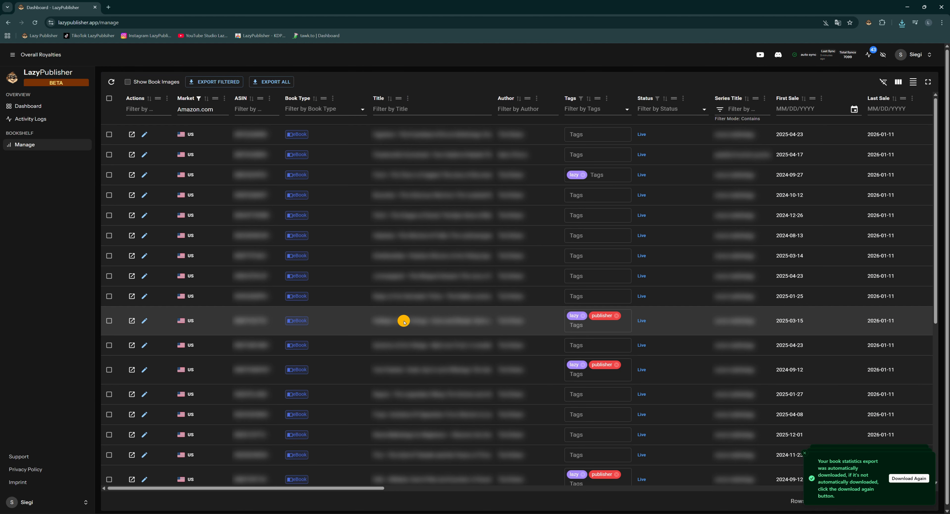